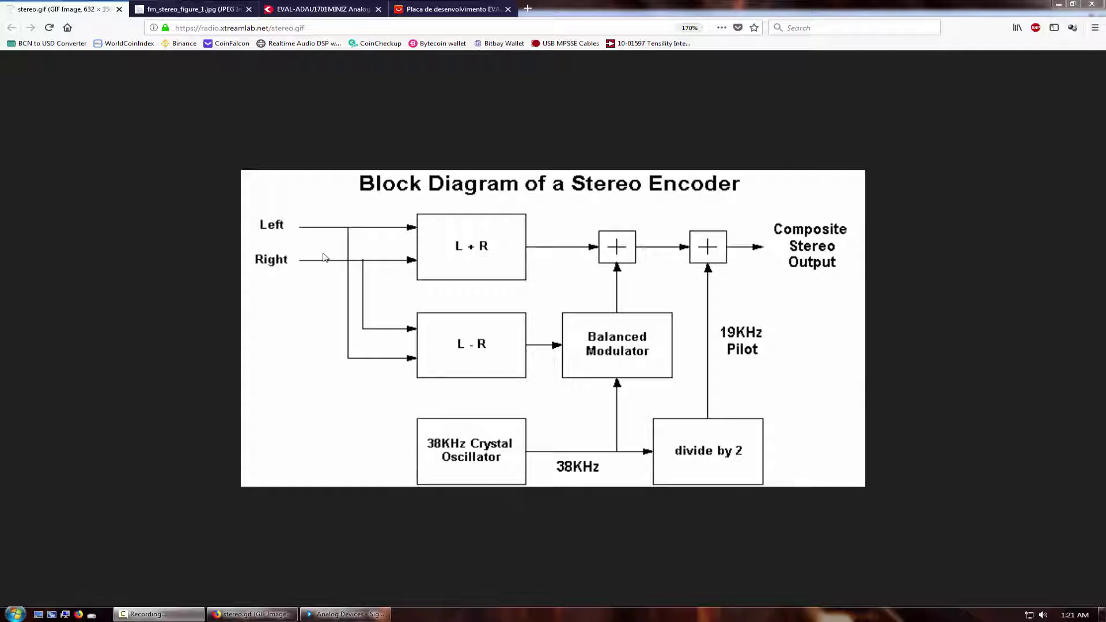
- Switch Firefox to the Digi-Key page for the EVAL-ADAU1701MINIZ board, priced at $219.38
{"action": "left_click", "coordinate": [314, 7]}
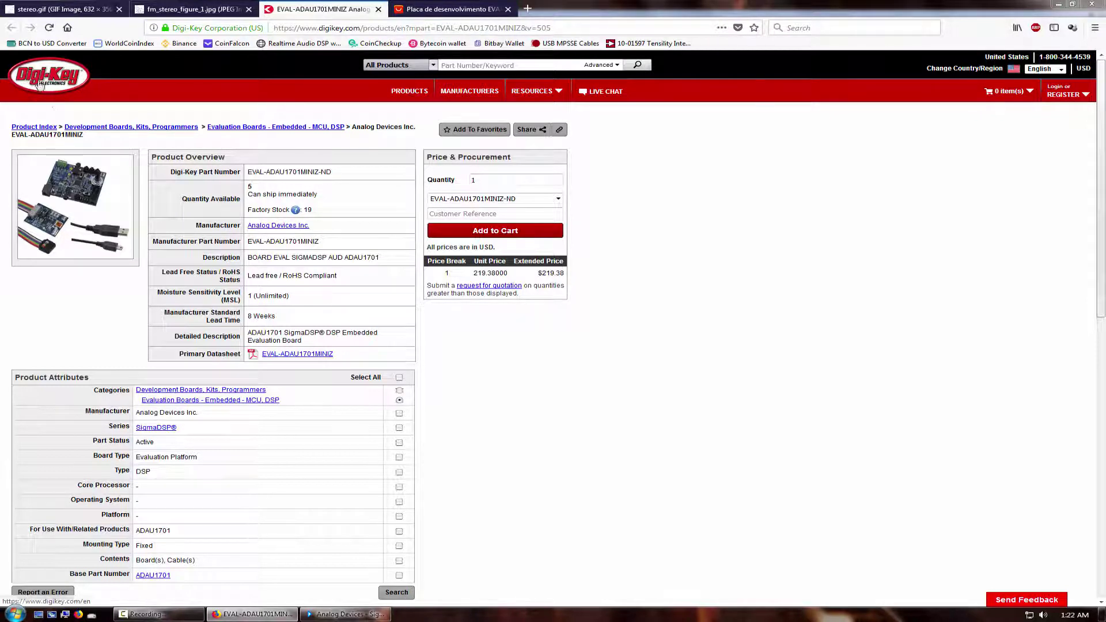
{"action": "left_click", "coordinate": [127, 222]}
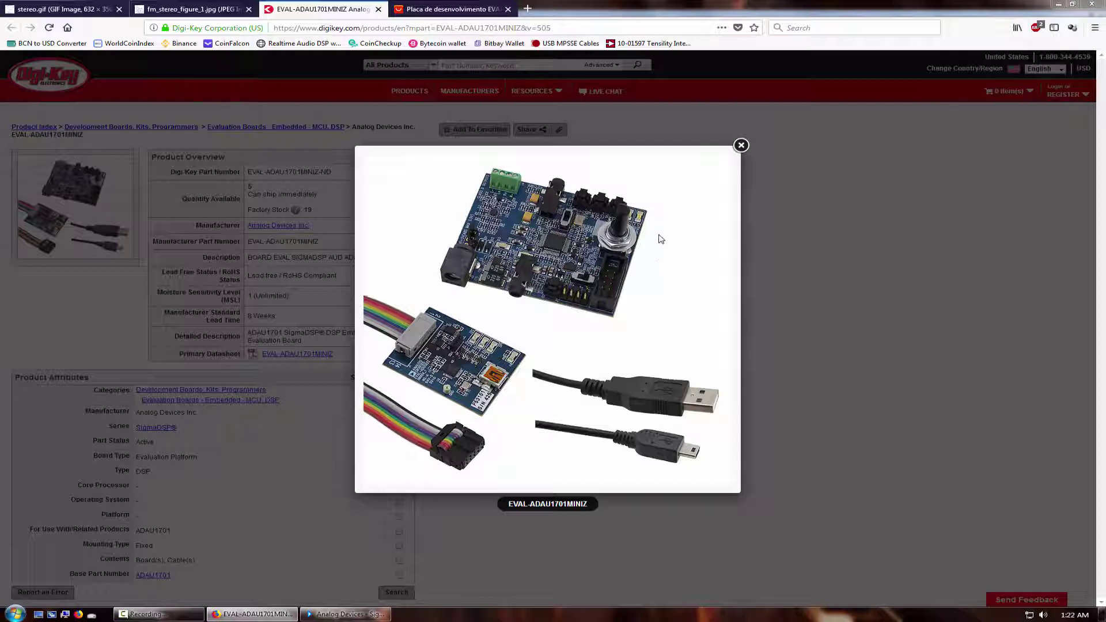
{"action": "left_click", "coordinate": [741, 146]}
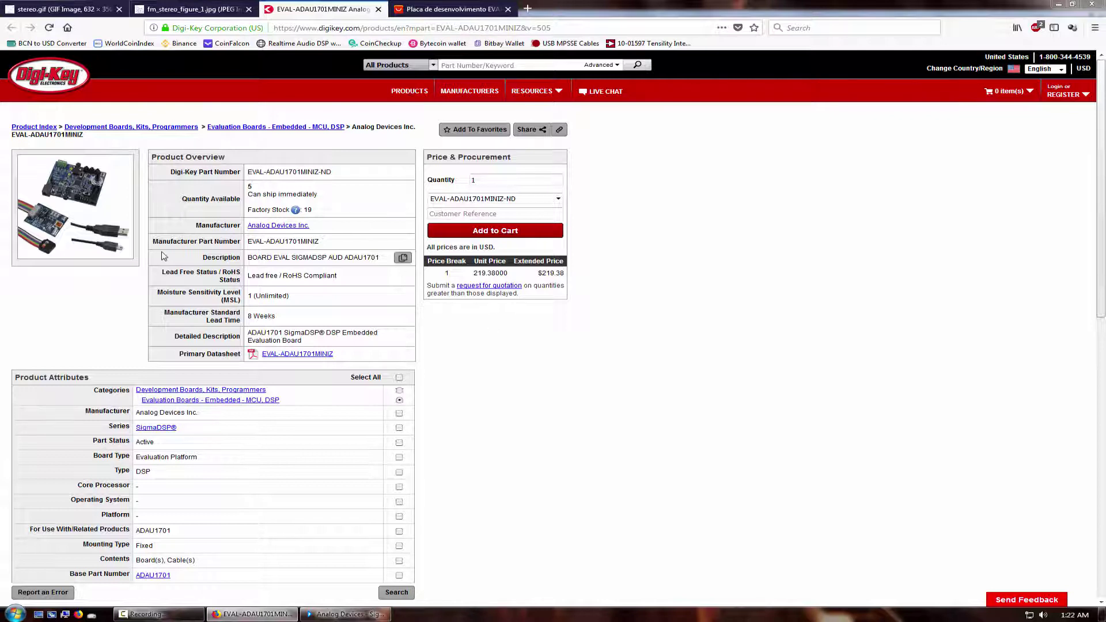
{"action": "left_click", "coordinate": [79, 192]}
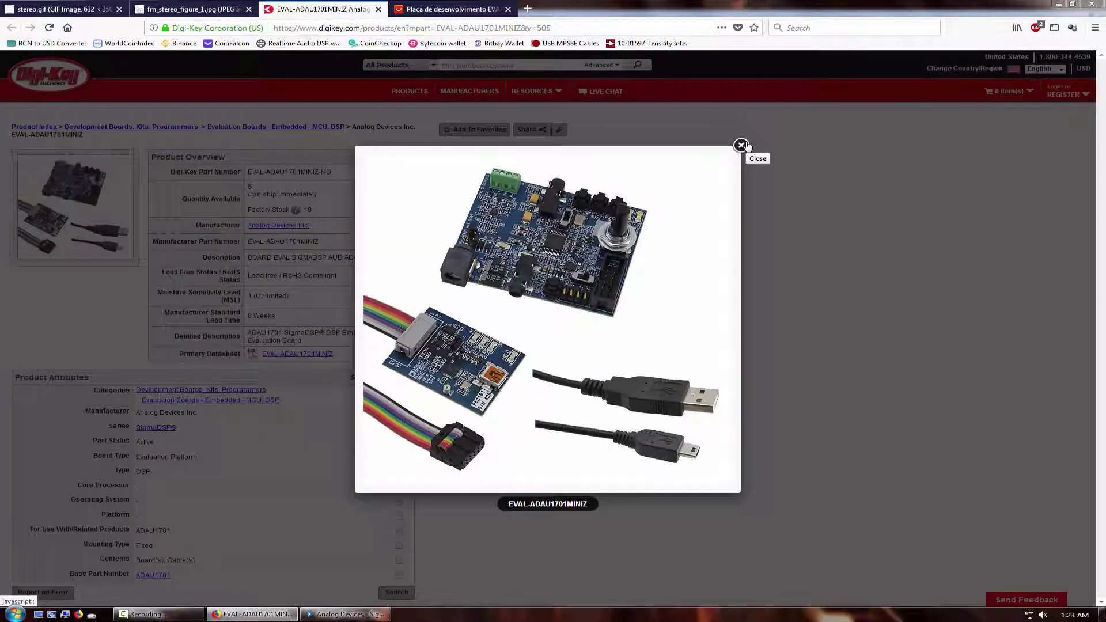
{"action": "left_click", "coordinate": [743, 146]}
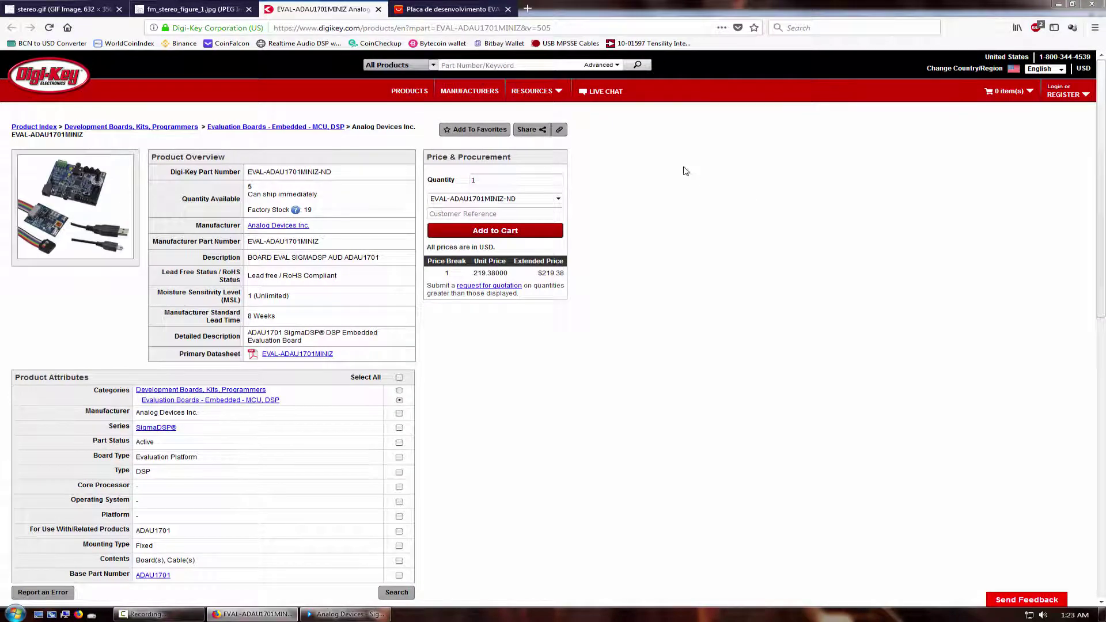
- Open the AliExpress listing for the ADAU1701 development board and check its discounted price
{"action": "left_click", "coordinate": [447, 10]}
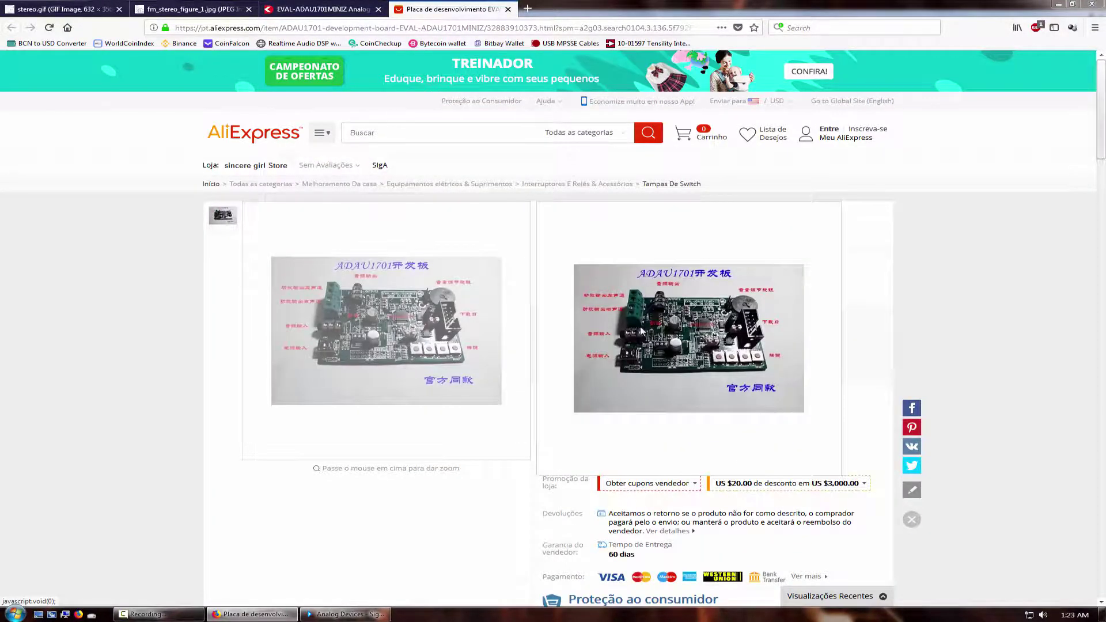
{"action": "mouse_move", "coordinate": [386, 327]}
{"action": "left_click_drag", "start_coordinate": [639, 278], "coordinate": [631, 279]}
{"action": "left_click", "coordinate": [631, 279]}
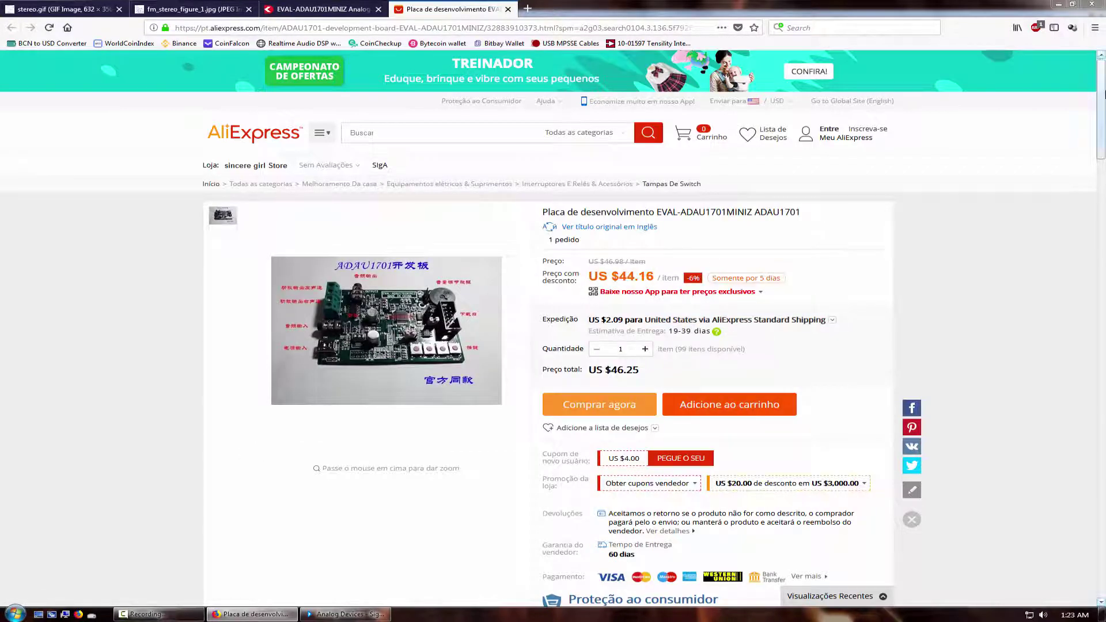
{"action": "left_click_drag", "start_coordinate": [1102, 92], "coordinate": [1102, 58]}
- Compare the US $44.16 AliExpress price against the Digi-Key page, then return to AliExpress
{"action": "left_click_drag", "start_coordinate": [618, 277], "coordinate": [656, 277]}
{"action": "left_click", "coordinate": [631, 275]}
{"action": "key", "text": "ctrl+shift+Tab"}
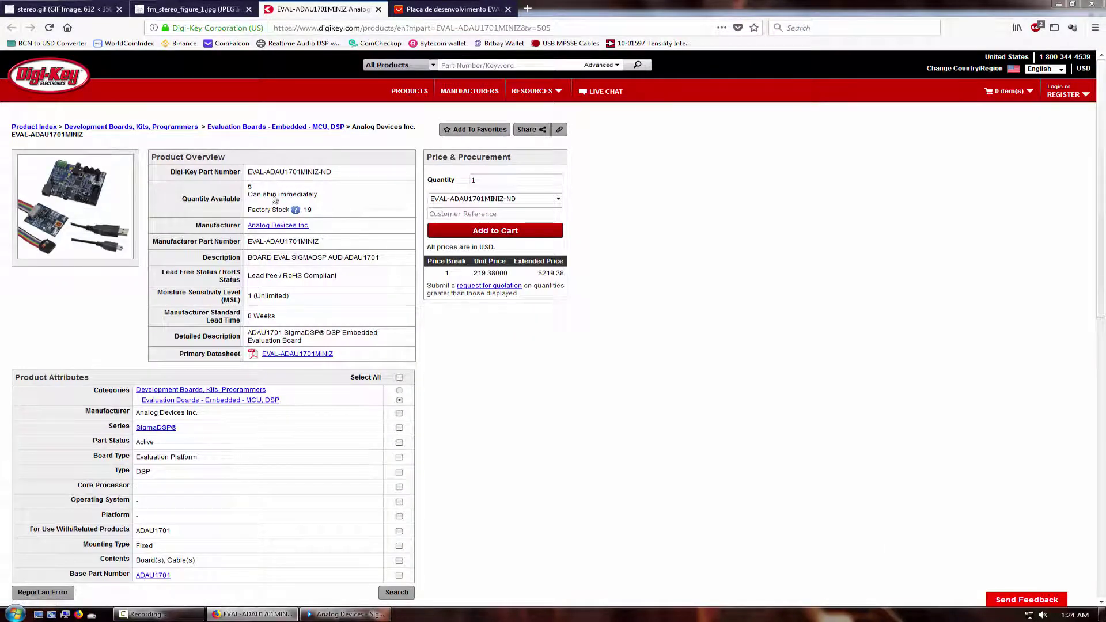
{"action": "key", "text": "ctrl+Tab"}
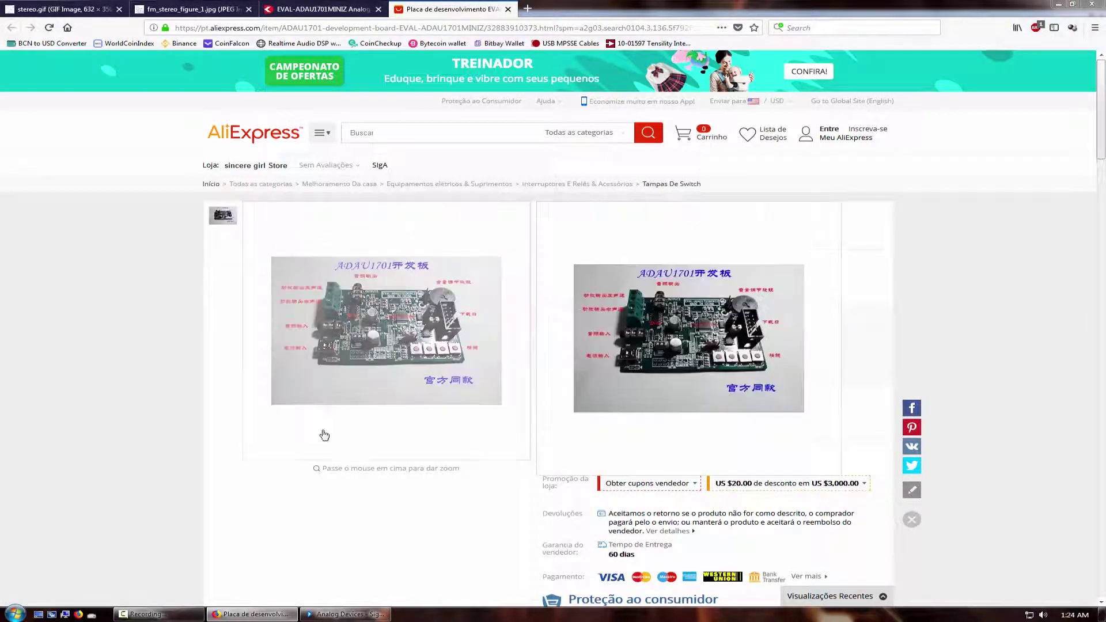
- Alternate between the SigmaStudio filter schematic and the stereo.gif block diagram in Firefox
{"action": "left_click", "coordinate": [346, 614]}
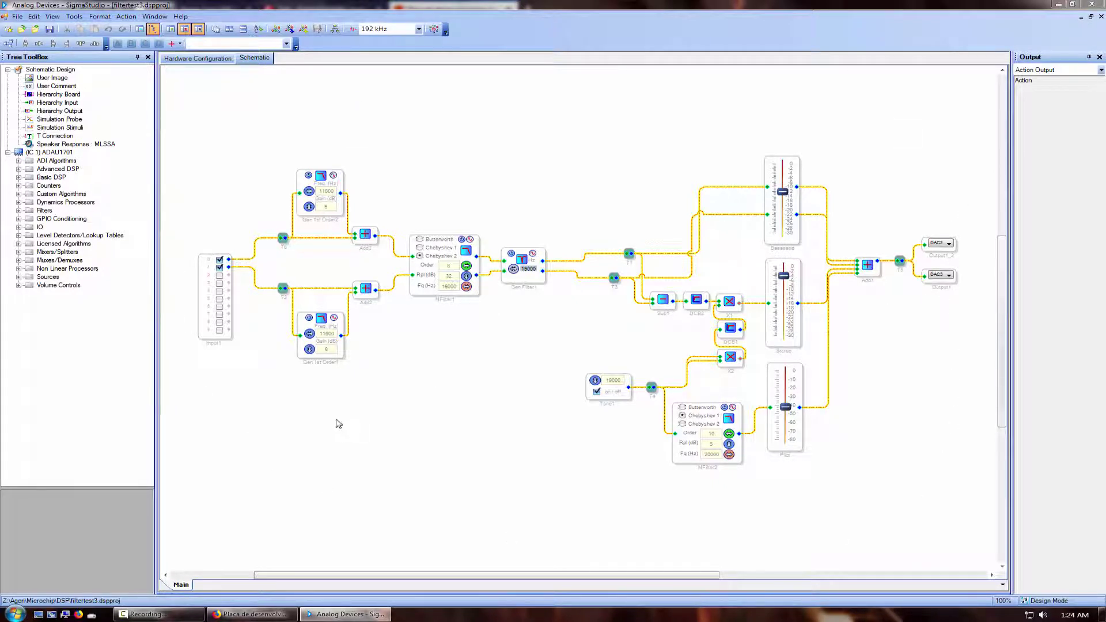
{"action": "left_click", "coordinate": [230, 614]}
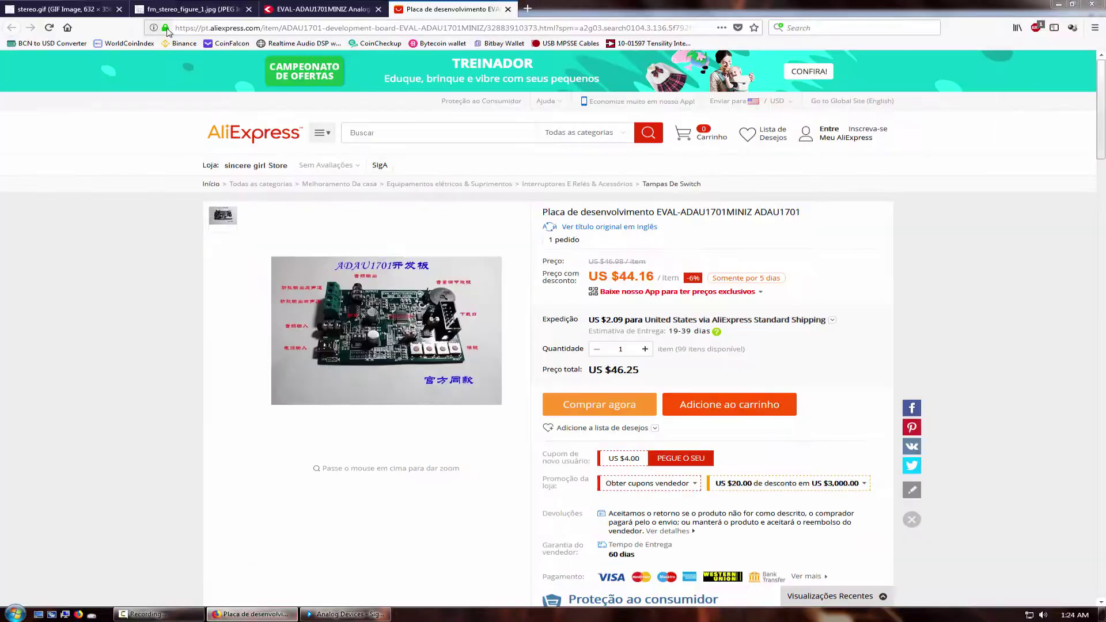
{"action": "left_click", "coordinate": [70, 9]}
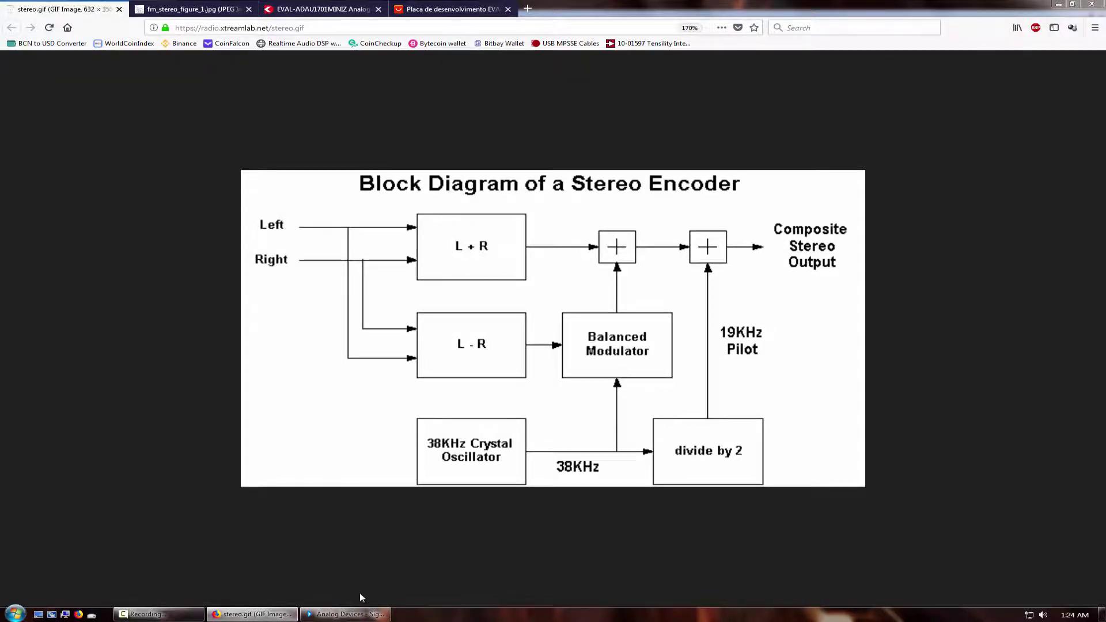
{"action": "left_click", "coordinate": [348, 615]}
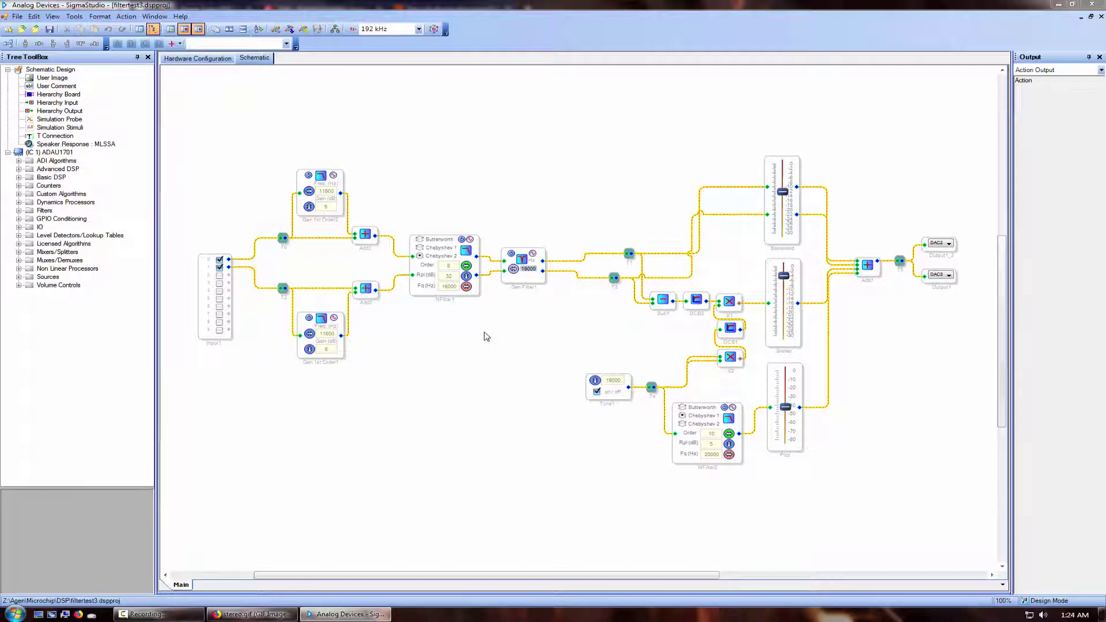
{"action": "left_click", "coordinate": [252, 615]}
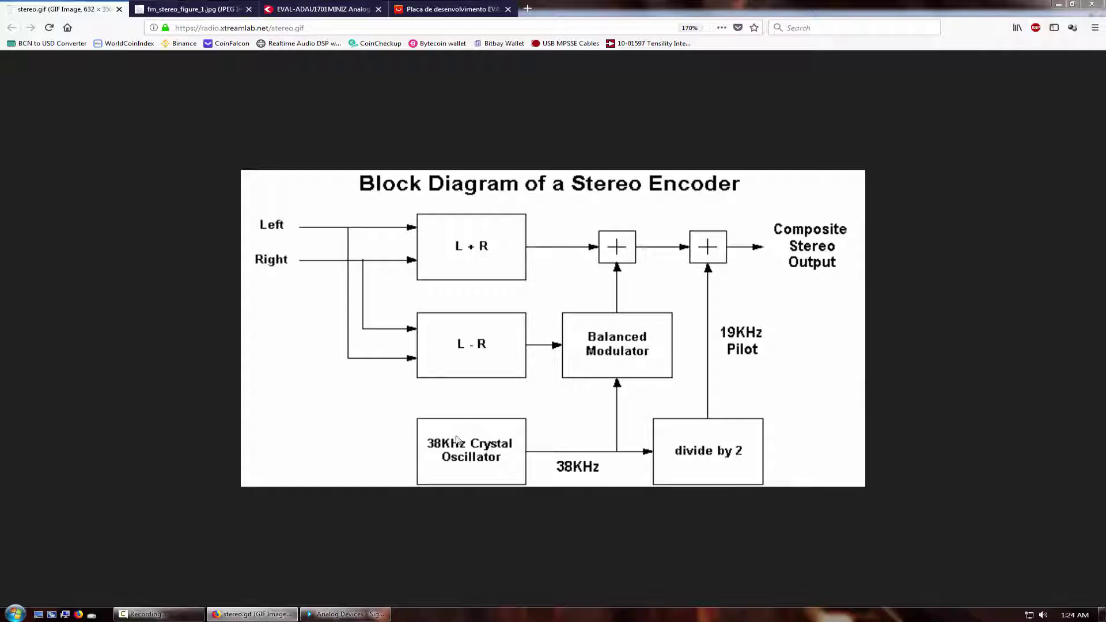
- Check the SigmaStudio schematic, then return to the stereo encoder block diagram with the 19KHz pilot path
{"action": "left_click", "coordinate": [369, 614]}
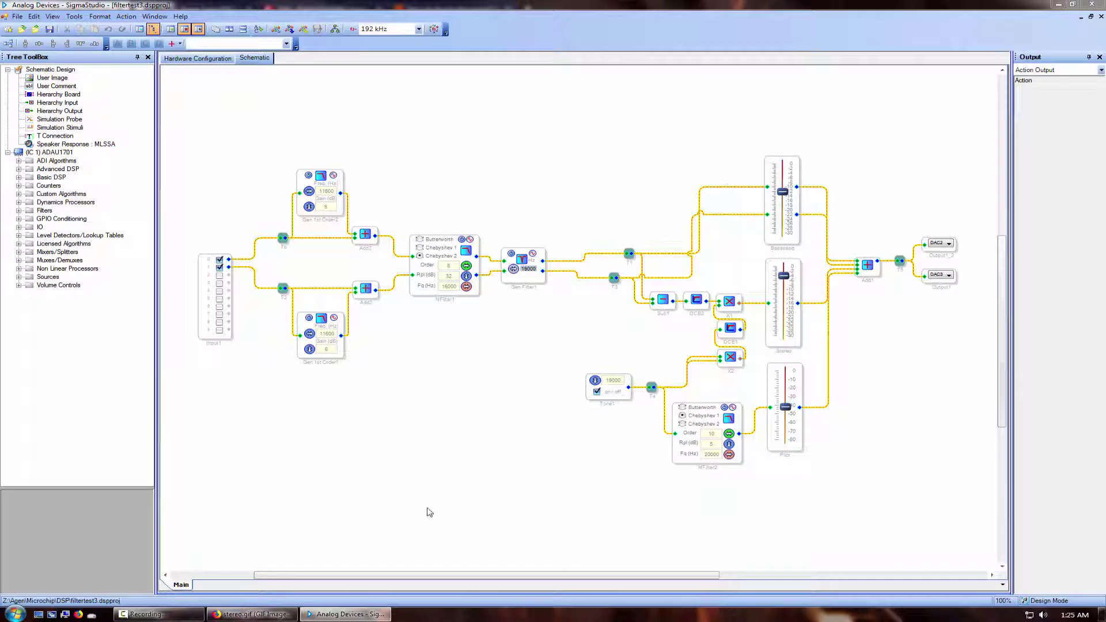
{"action": "left_click", "coordinate": [245, 614]}
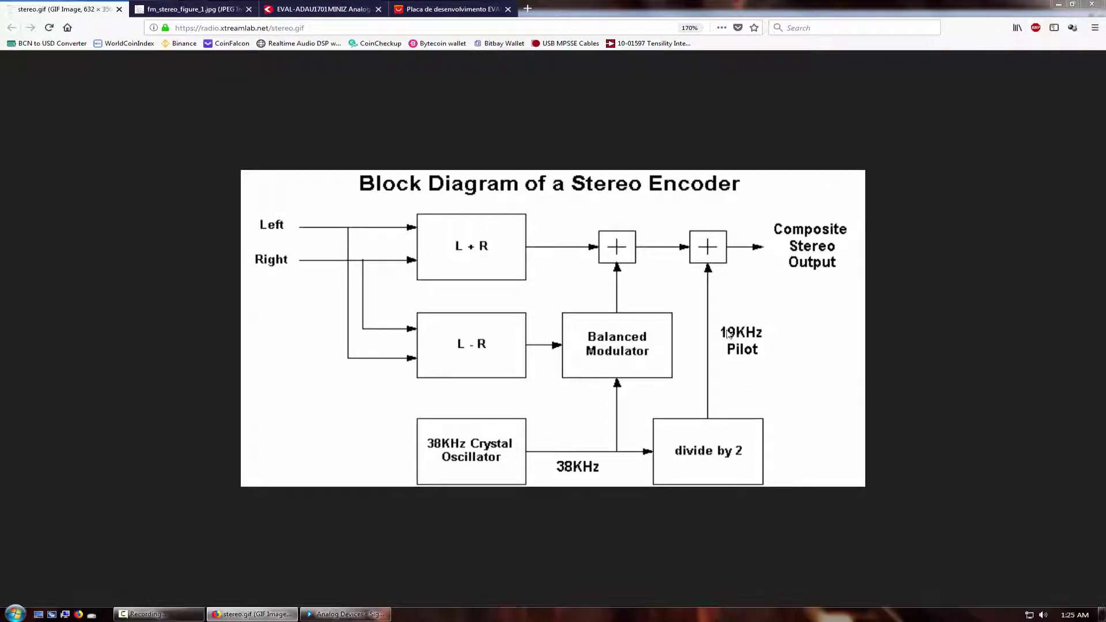
- Switch from the block diagram back to the SigmaStudio FM stereo filter schematic
{"action": "left_click", "coordinate": [350, 614]}
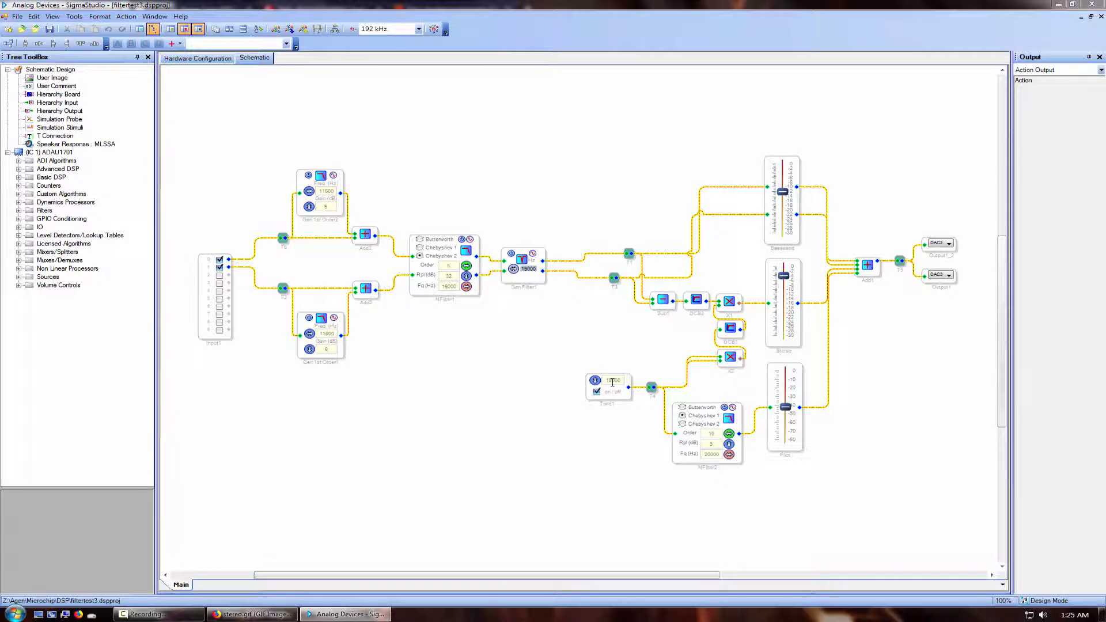
- Set the Tone1 generator frequency to 19000 Hz for the stereo pilot
{"action": "key", "text": "Return"}
- Bring the Firefox stereo encoder block diagram back to the front
{"action": "left_click", "coordinate": [253, 614]}
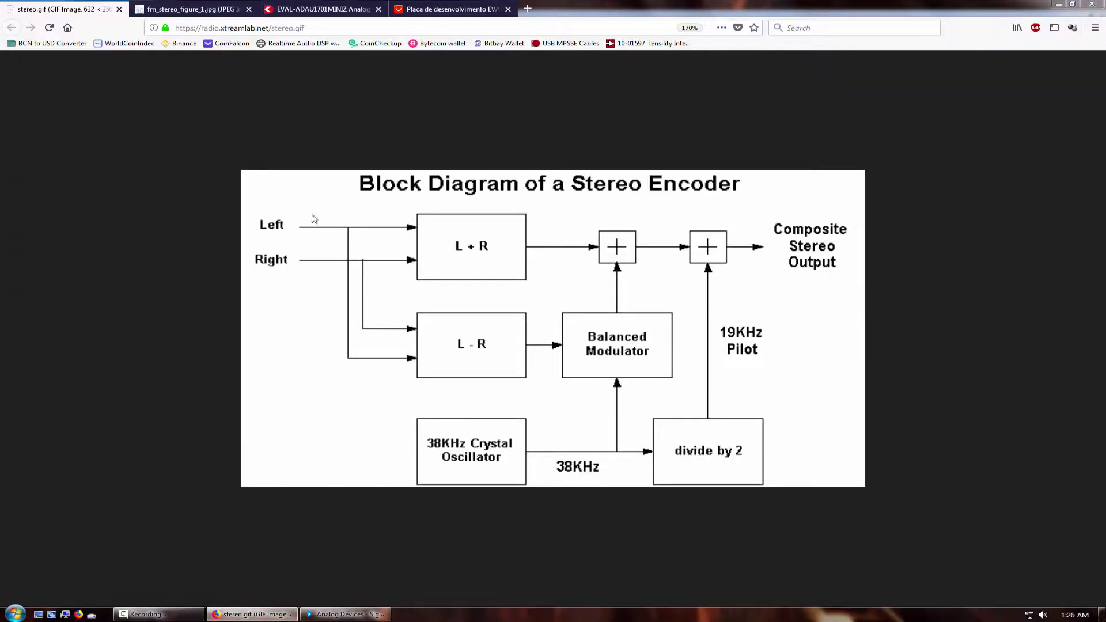
- Switch back to the SigmaStudio encoder schematic with Tone1 at 19000 Hz
{"action": "left_click", "coordinate": [345, 615]}
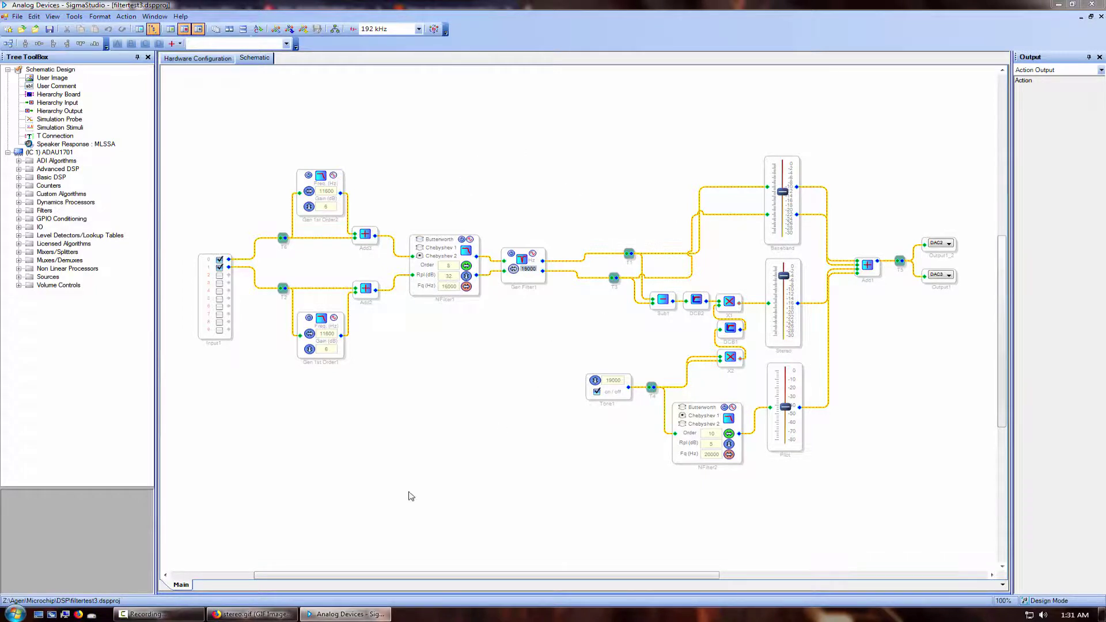
- Display the fm_stereo_figure_1.jpg spectrum chart showing the 19KHz pilot and 38KHz suppressed carrier
{"action": "left_click", "coordinate": [256, 614]}
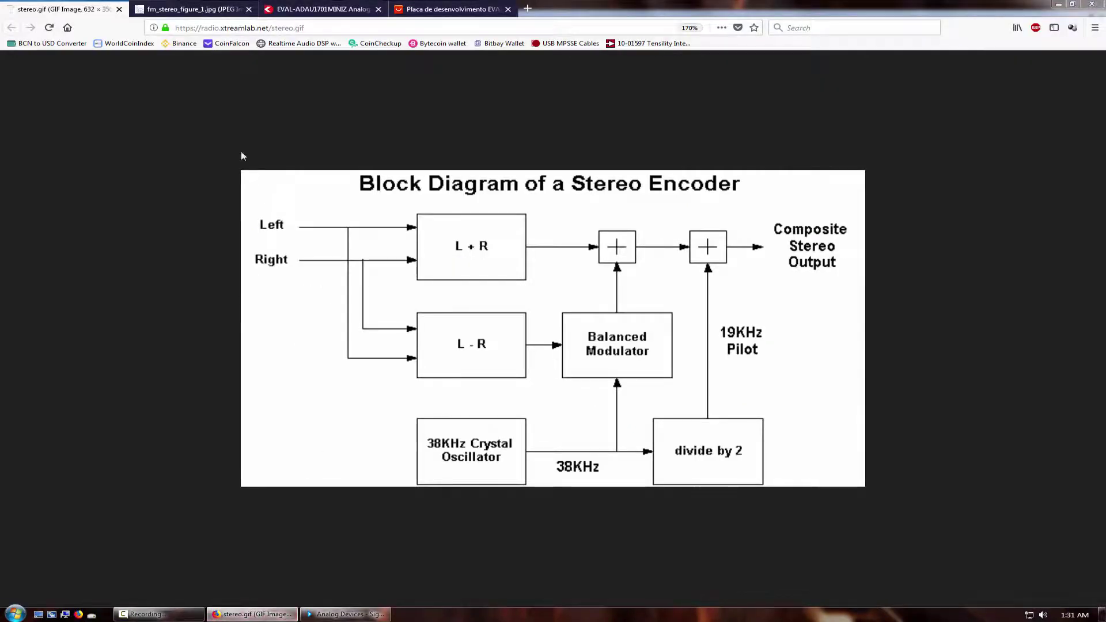
{"action": "left_click", "coordinate": [185, 11]}
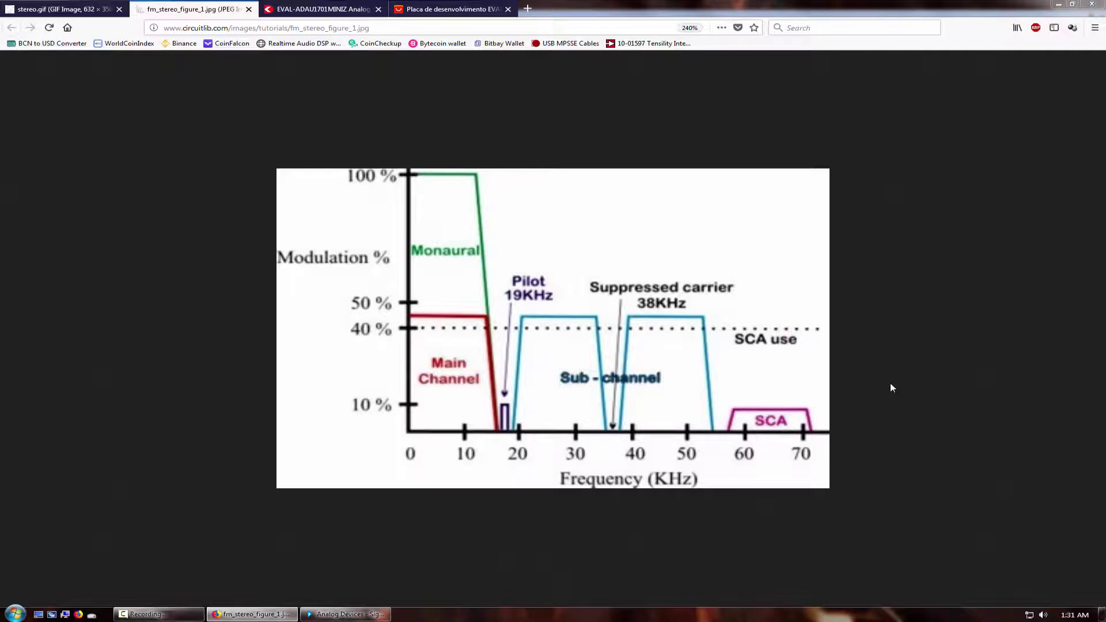
{"action": "left_click", "coordinate": [345, 615]}
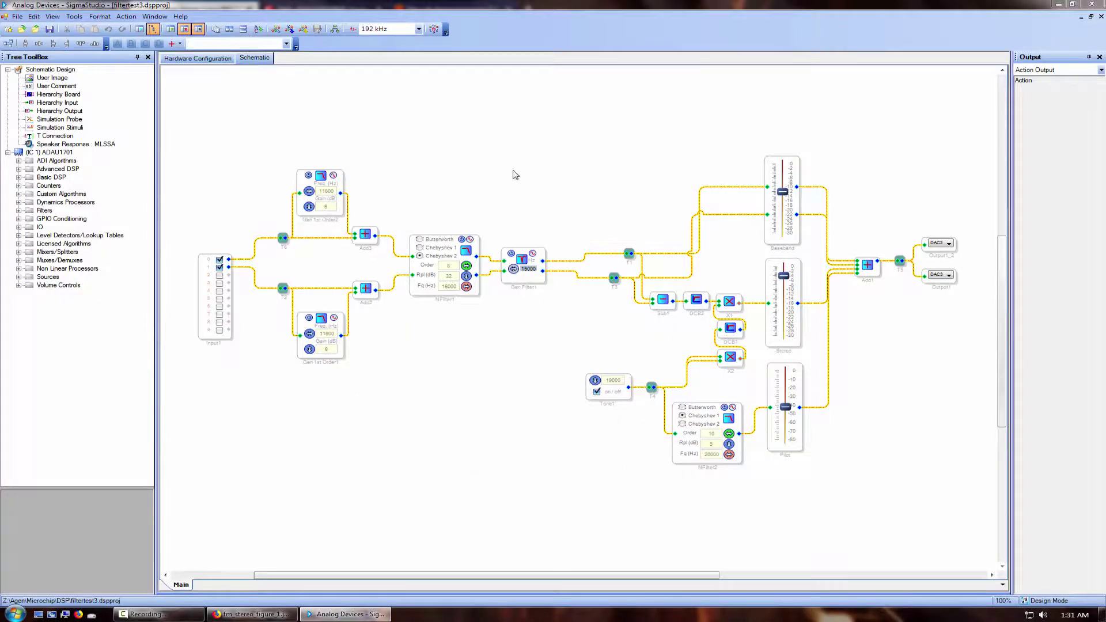
{"action": "left_click", "coordinate": [271, 615]}
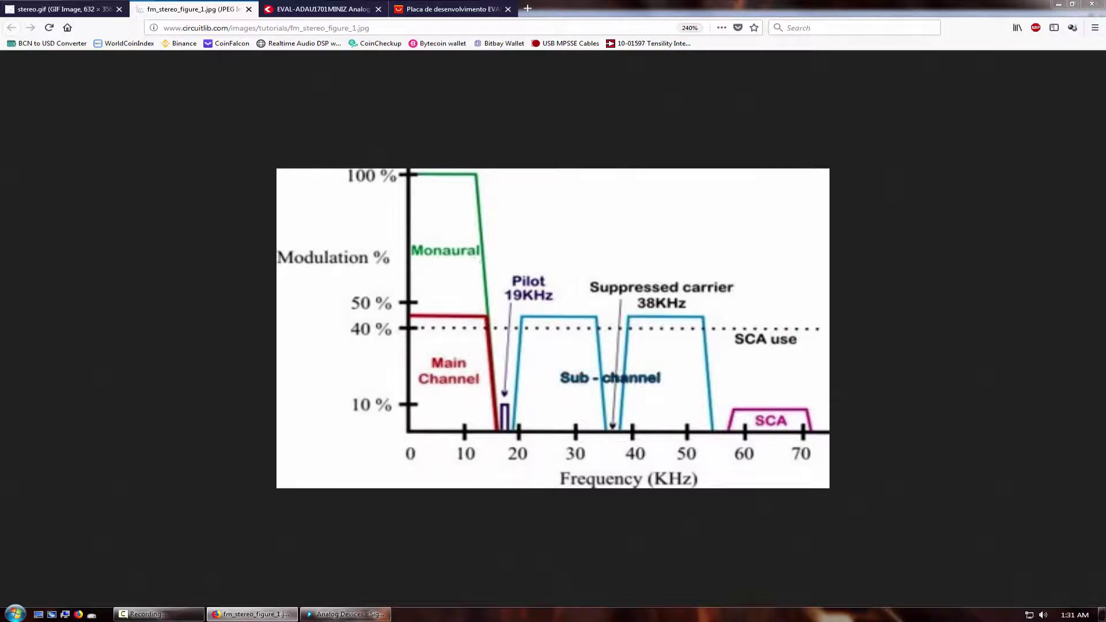
{"action": "key", "text": "alt+Tab"}
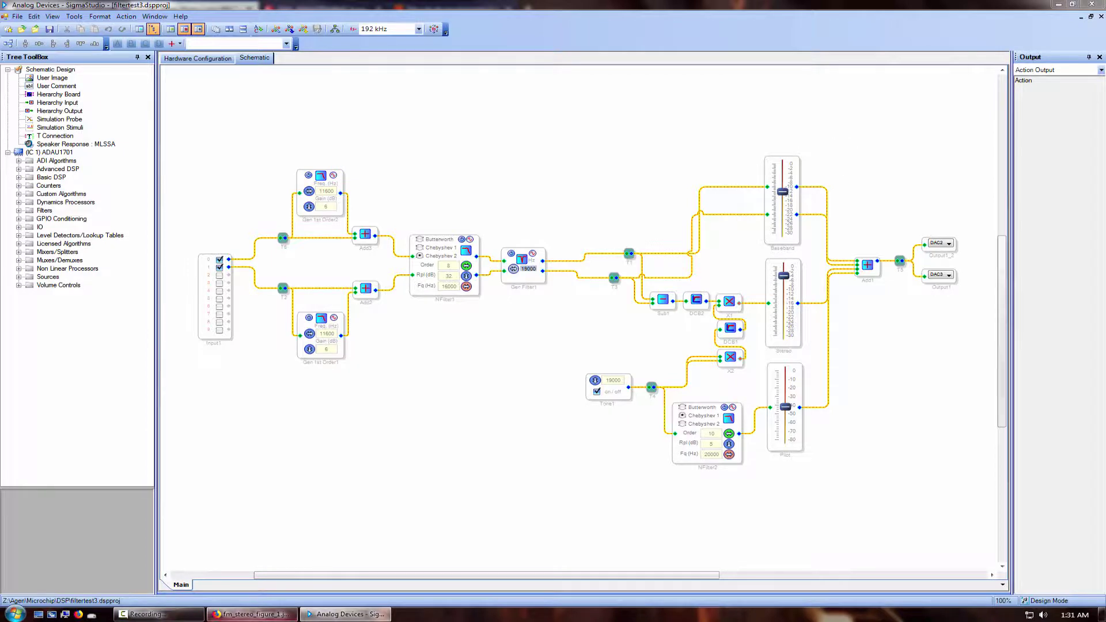
{"action": "left_click", "coordinate": [252, 615]}
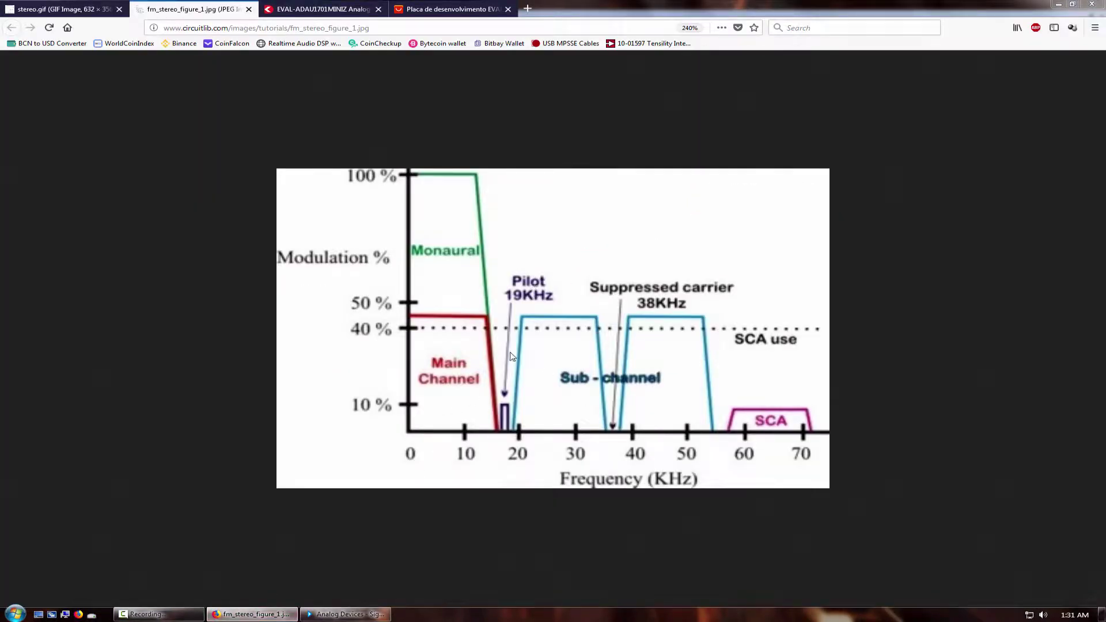
{"action": "left_click", "coordinate": [346, 615]}
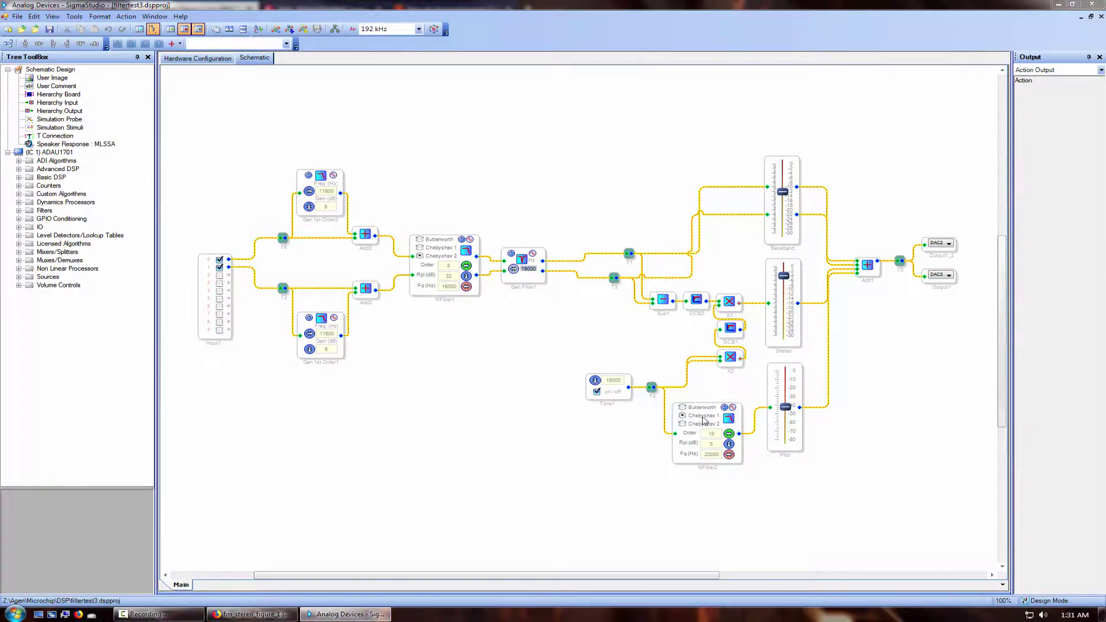
{"action": "left_click", "coordinate": [252, 615]}
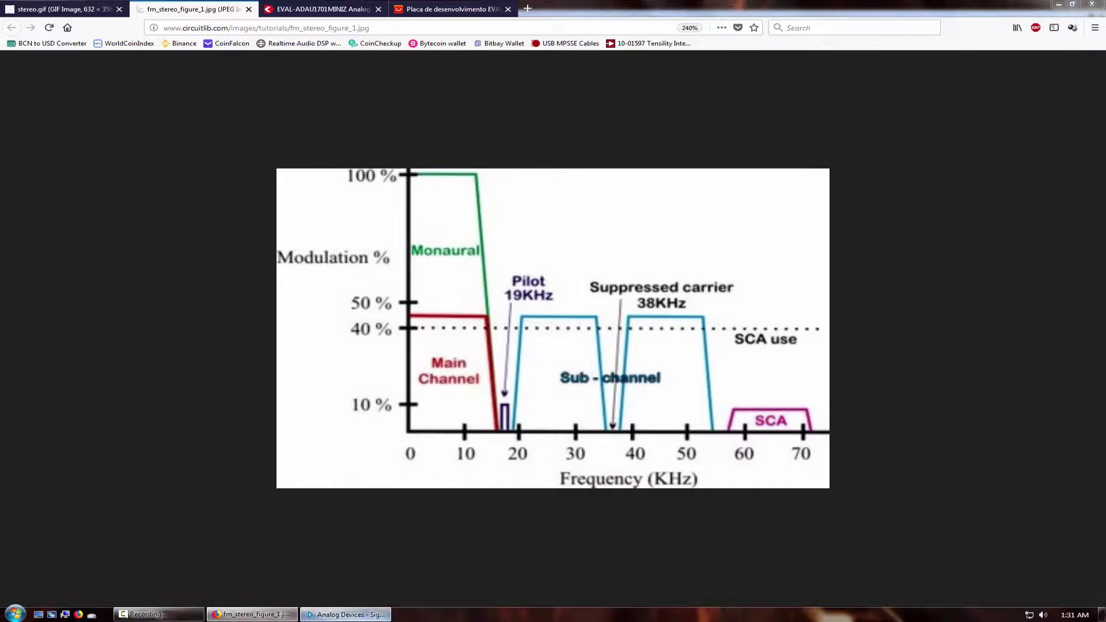
{"action": "left_click", "coordinate": [346, 614]}
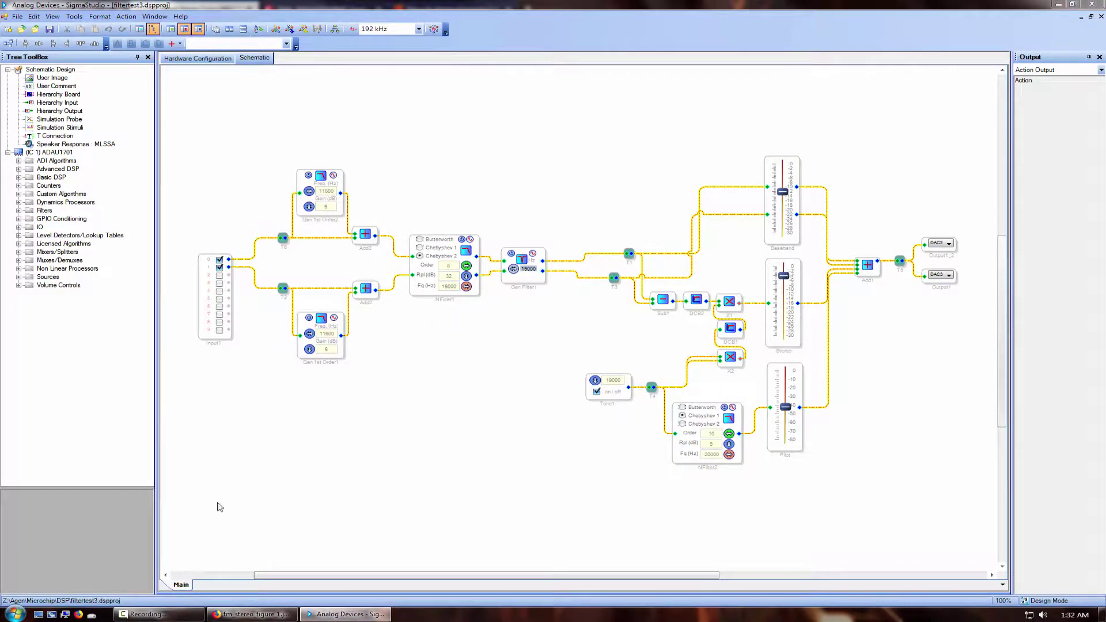
{"action": "left_click", "coordinate": [247, 615]}
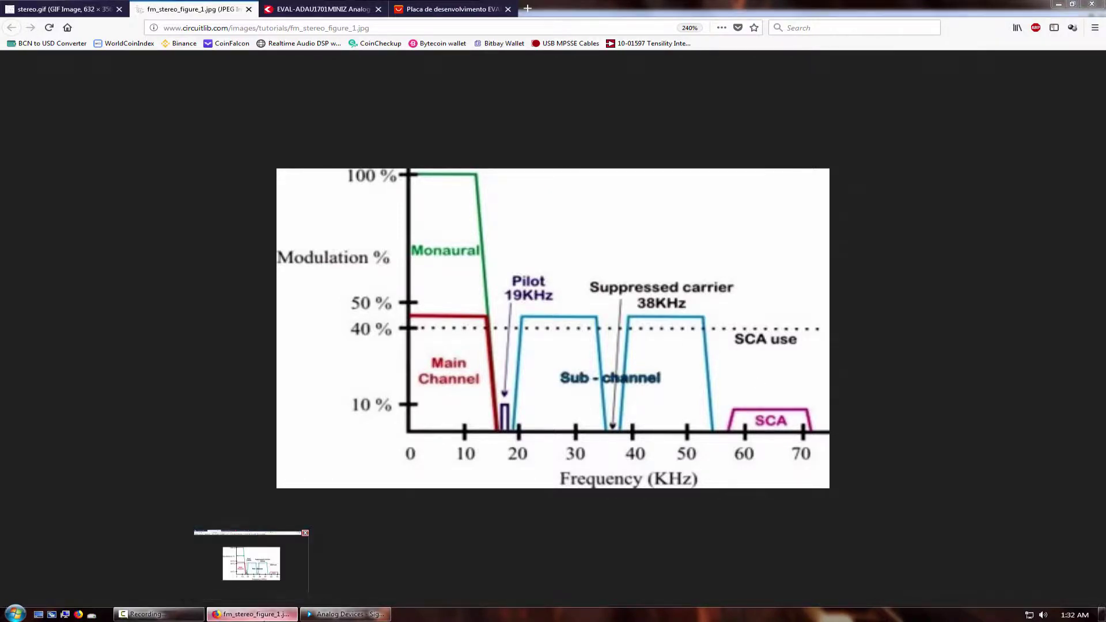
- Return to the SigmaStudio FM stereo encoder schematic in front of the spectrum chart
{"action": "left_click", "coordinate": [345, 614]}
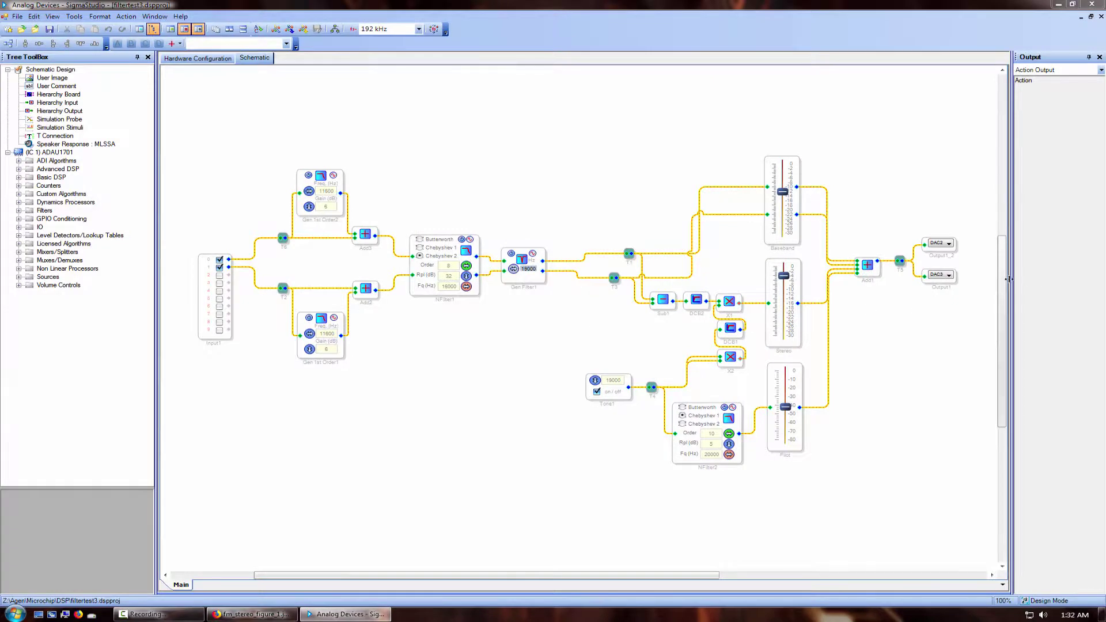
{"action": "scroll", "coordinate": [1005, 279], "scroll_direction": "up", "scroll_amount": 1}
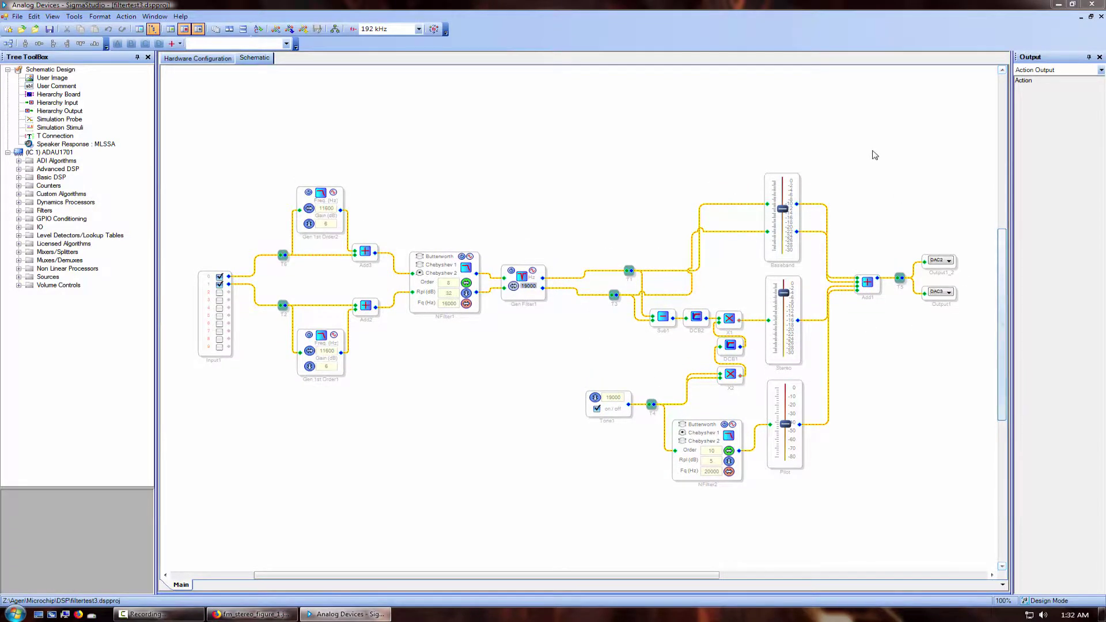